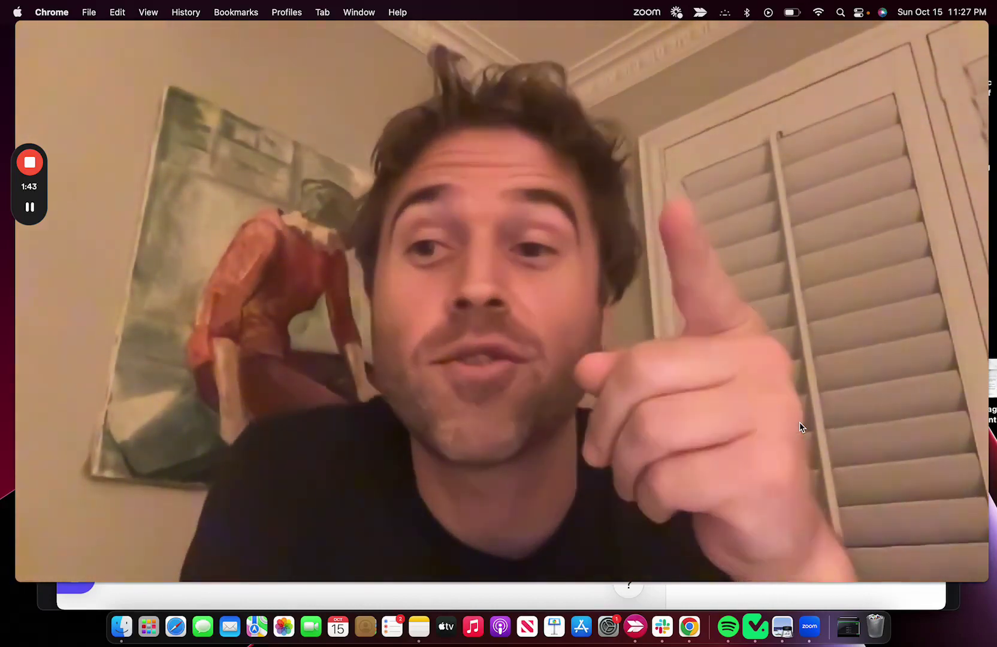
Replace the webhook trigger on Create Tweet and browse the available trigger types and apps
{"action": "mouse_move", "coordinate": [25, 173]}
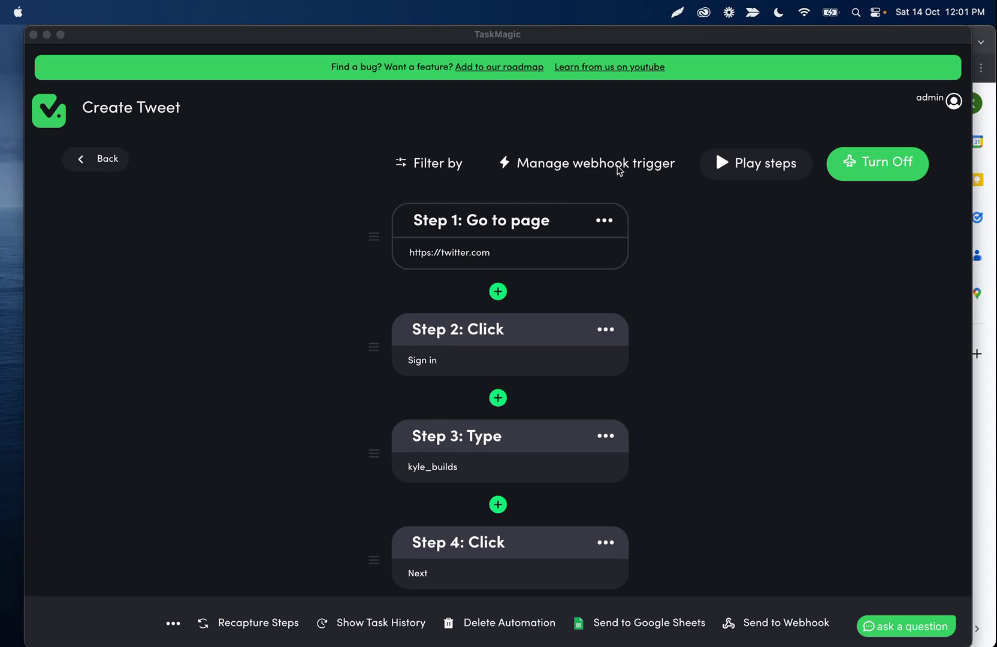
{"action": "left_click", "coordinate": [657, 203]}
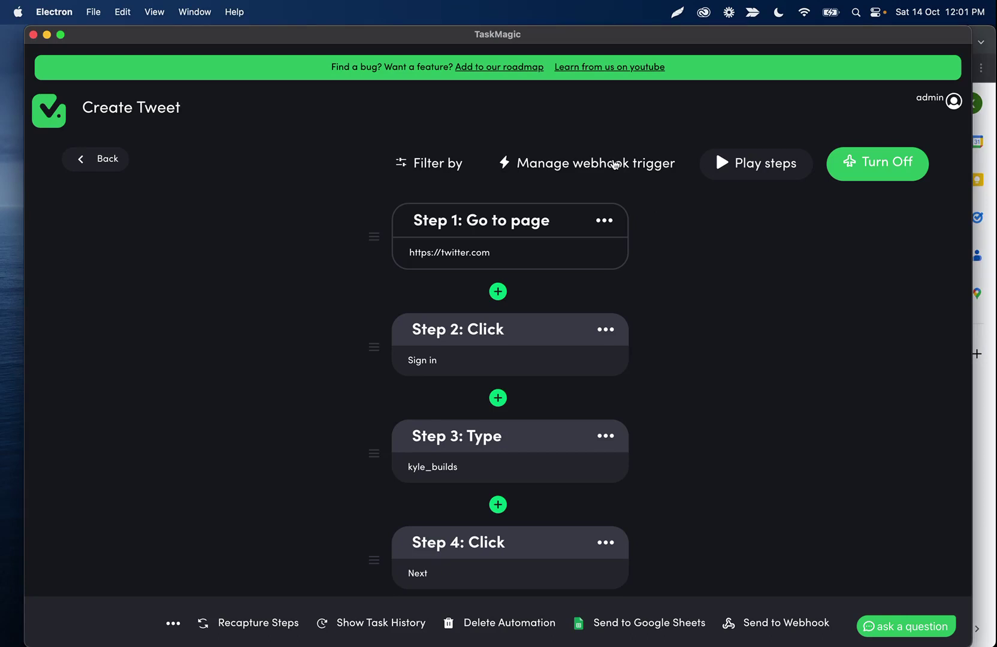
{"action": "left_click", "coordinate": [610, 165]}
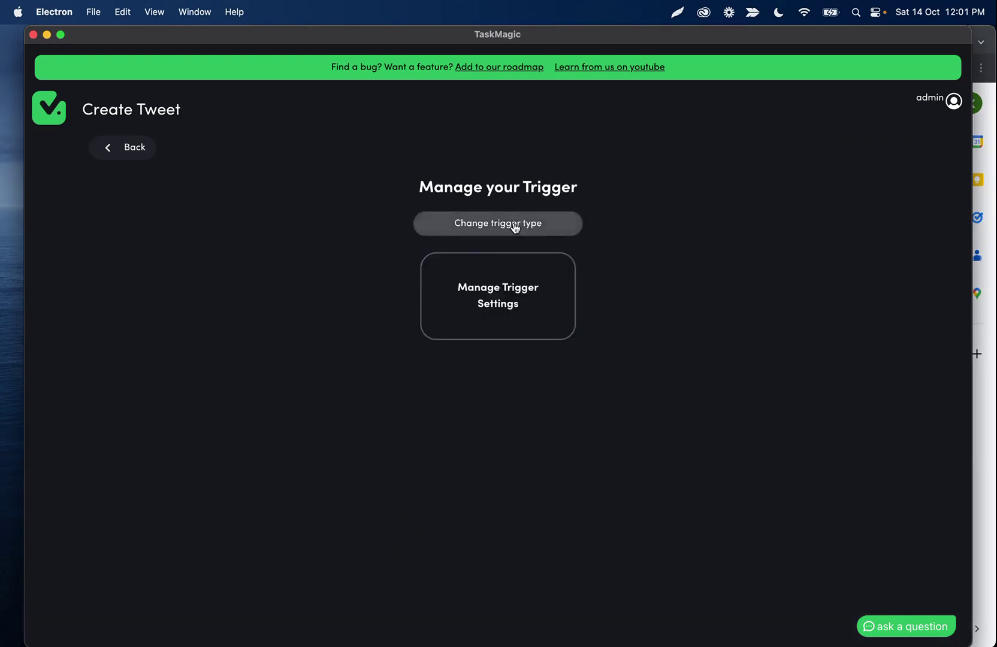
{"action": "left_click", "coordinate": [514, 226]}
{"action": "scroll", "coordinate": [302, 429], "scroll_direction": "down", "scroll_amount": 2}
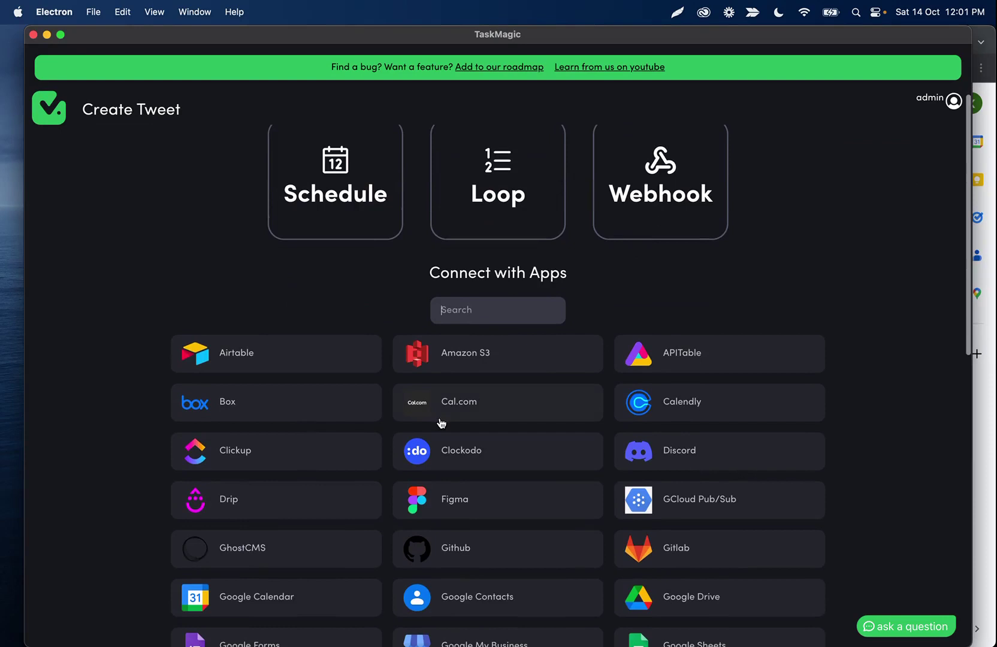
{"action": "scroll", "coordinate": [440, 423], "scroll_direction": "down", "scroll_amount": 2}
{"action": "scroll", "coordinate": [482, 440], "scroll_direction": "down", "scroll_amount": 2}
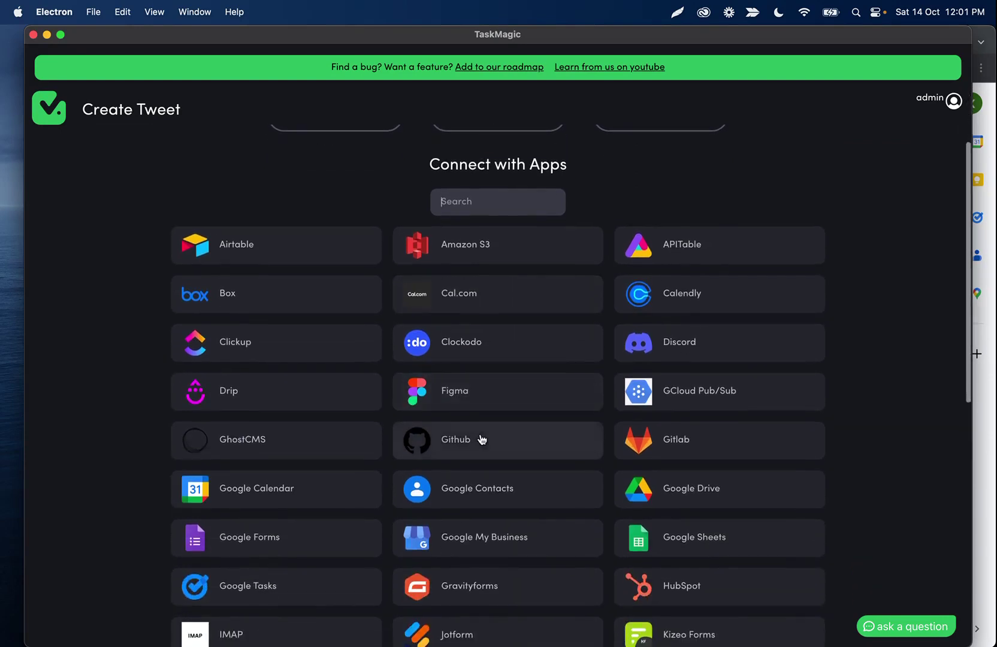
{"action": "scroll", "coordinate": [482, 440], "scroll_direction": "down", "scroll_amount": 2}
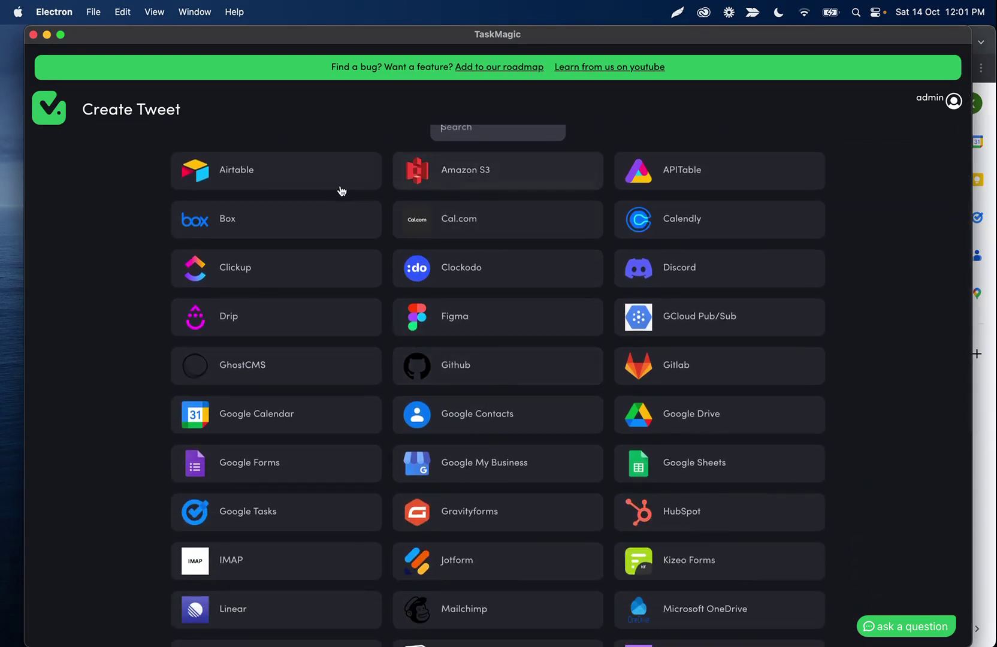
Make Airtable New Record the trigger, using the existing airtable connection
{"action": "left_click", "coordinate": [252, 180]}
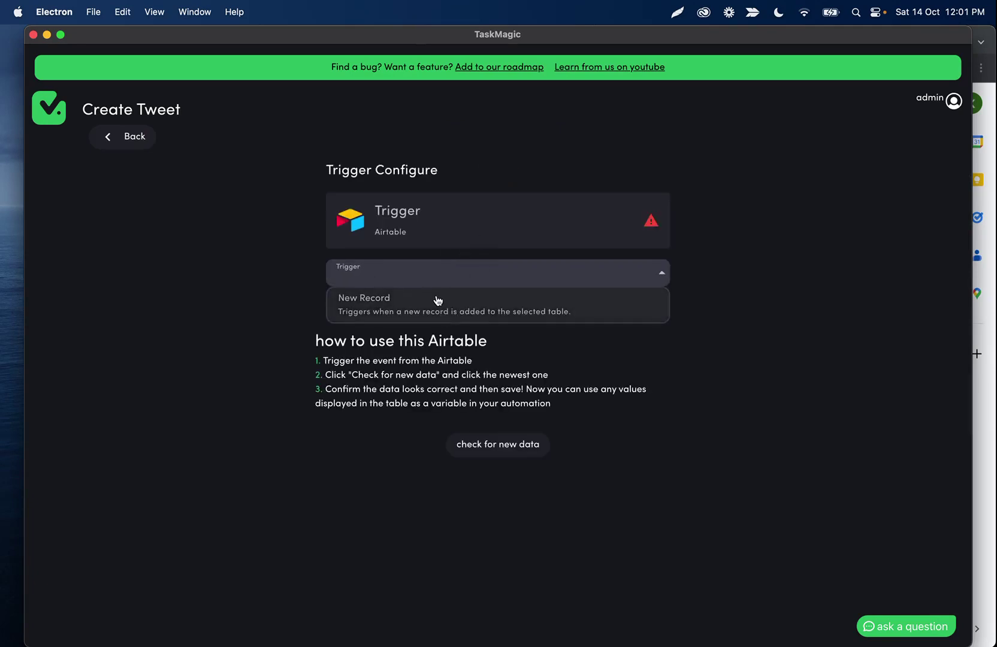
{"action": "left_click", "coordinate": [432, 313]}
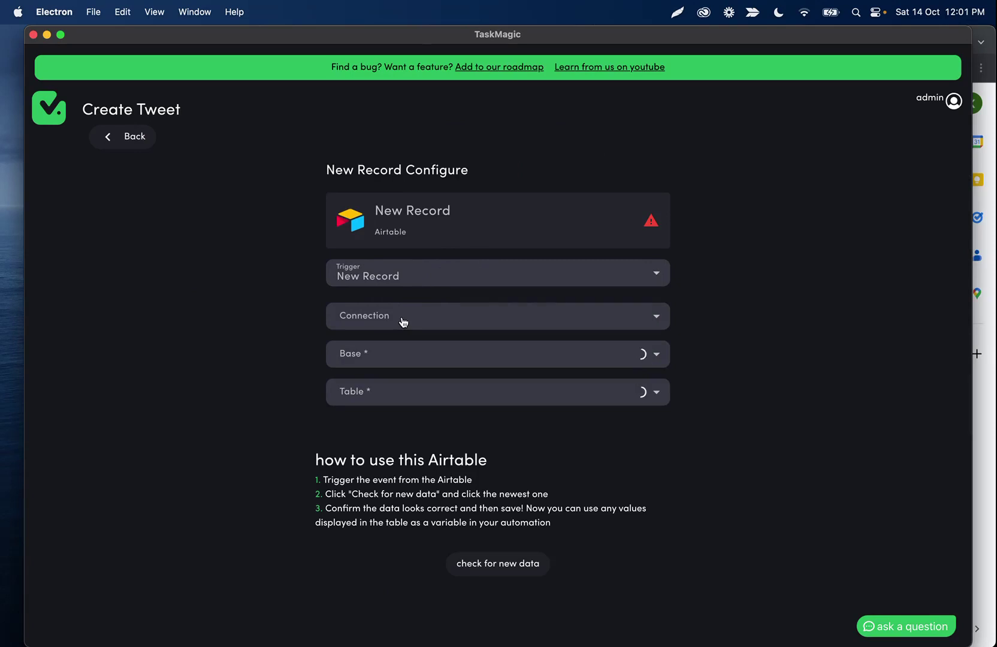
{"action": "left_click", "coordinate": [404, 322]}
{"action": "left_click", "coordinate": [474, 347]}
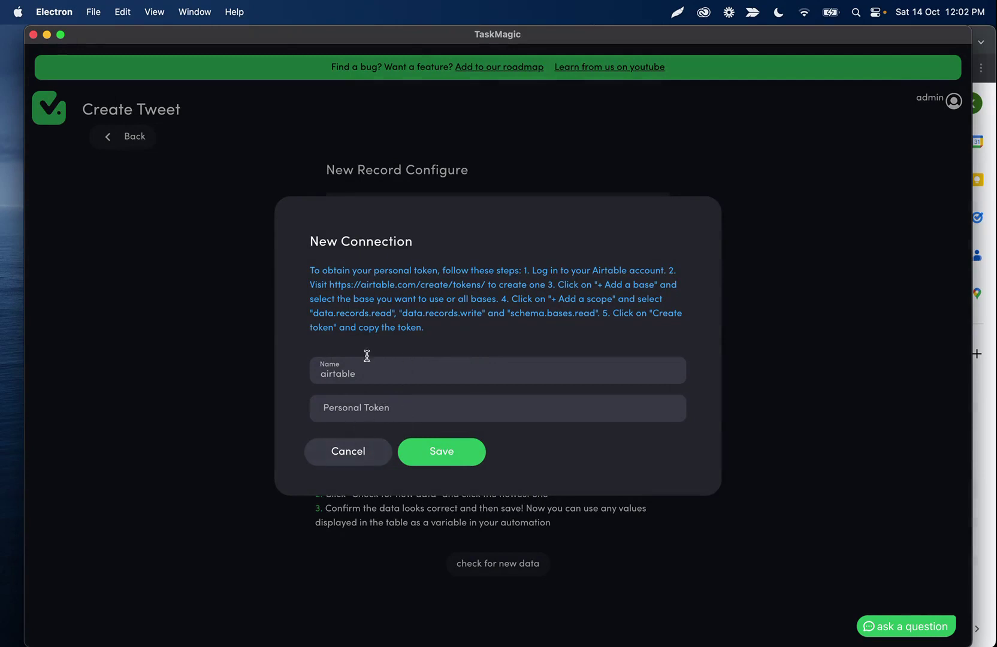
{"action": "left_click", "coordinate": [340, 453]}
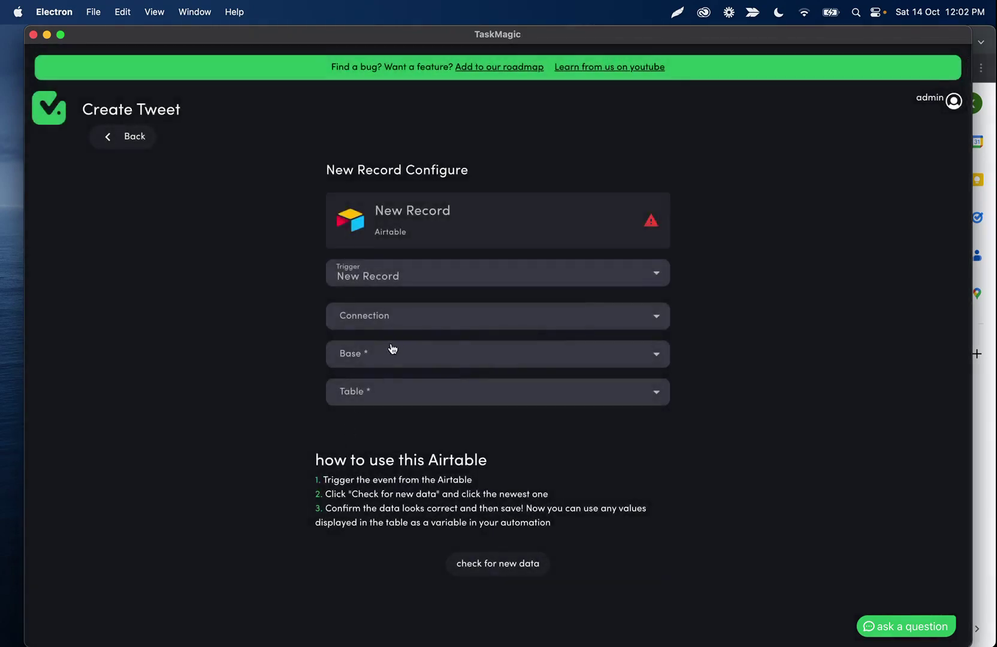
{"action": "left_click", "coordinate": [403, 317]}
{"action": "left_click", "coordinate": [405, 376]}
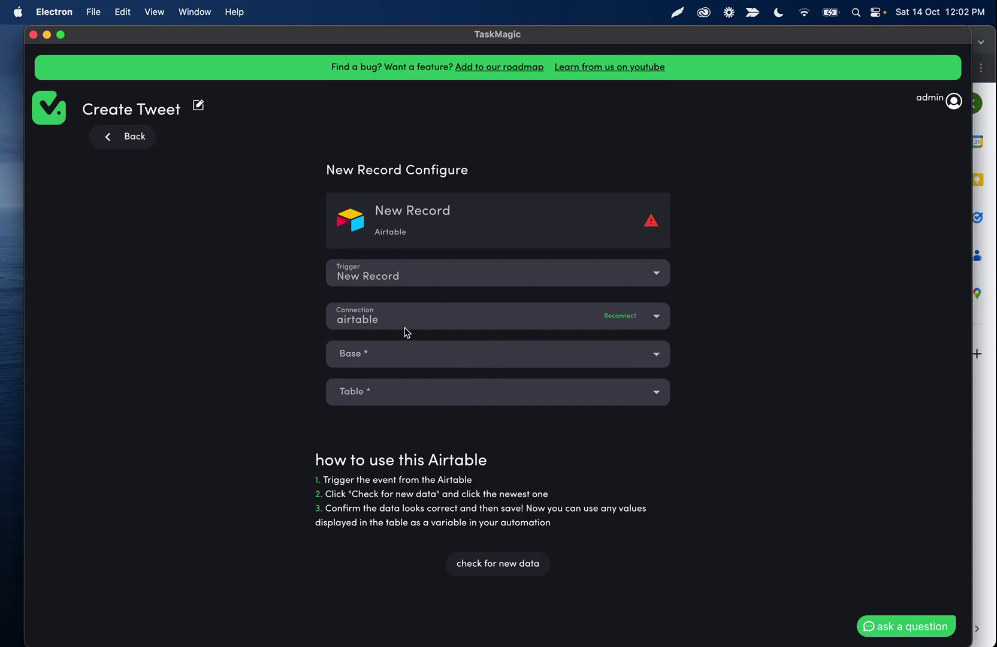
Point the Airtable trigger at Table 1 in the Apps Flow base
{"action": "left_click", "coordinate": [448, 367]}
{"action": "left_click", "coordinate": [437, 385]}
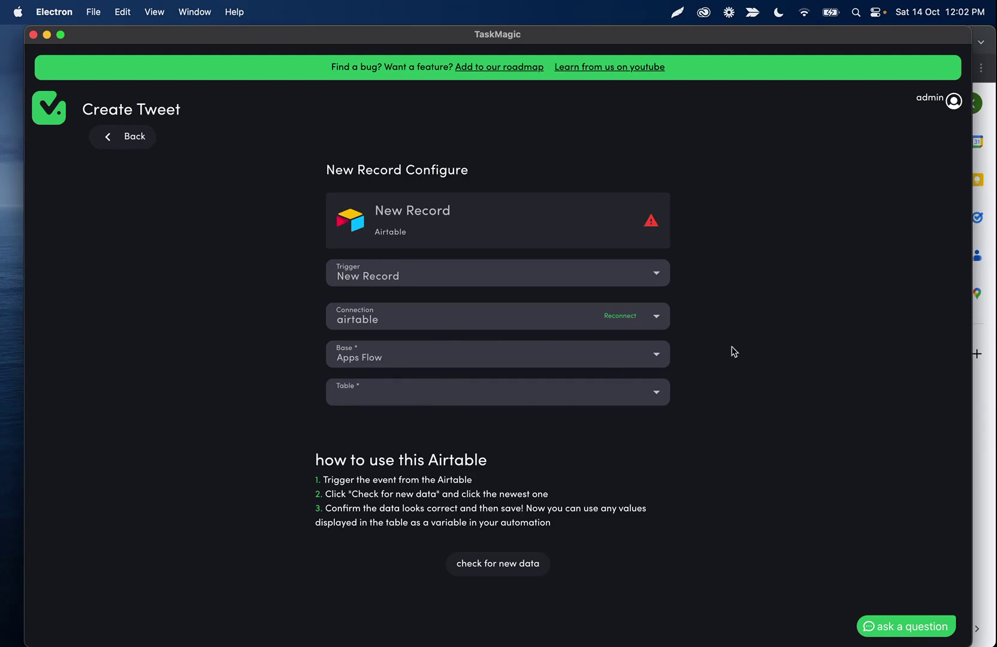
{"action": "left_click", "coordinate": [471, 422]}
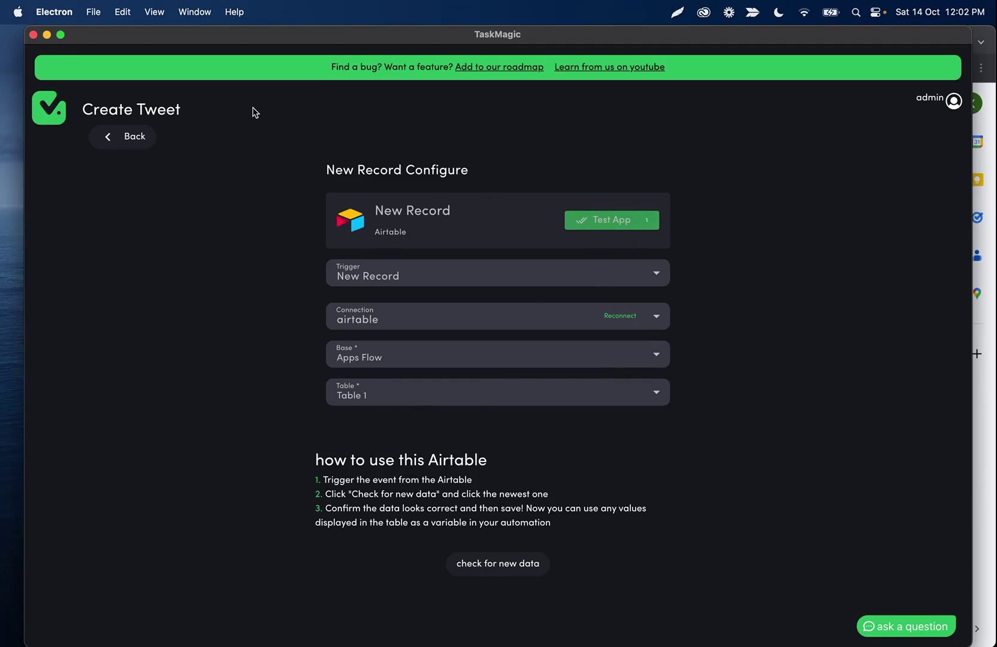
{"action": "left_click", "coordinate": [122, 138]}
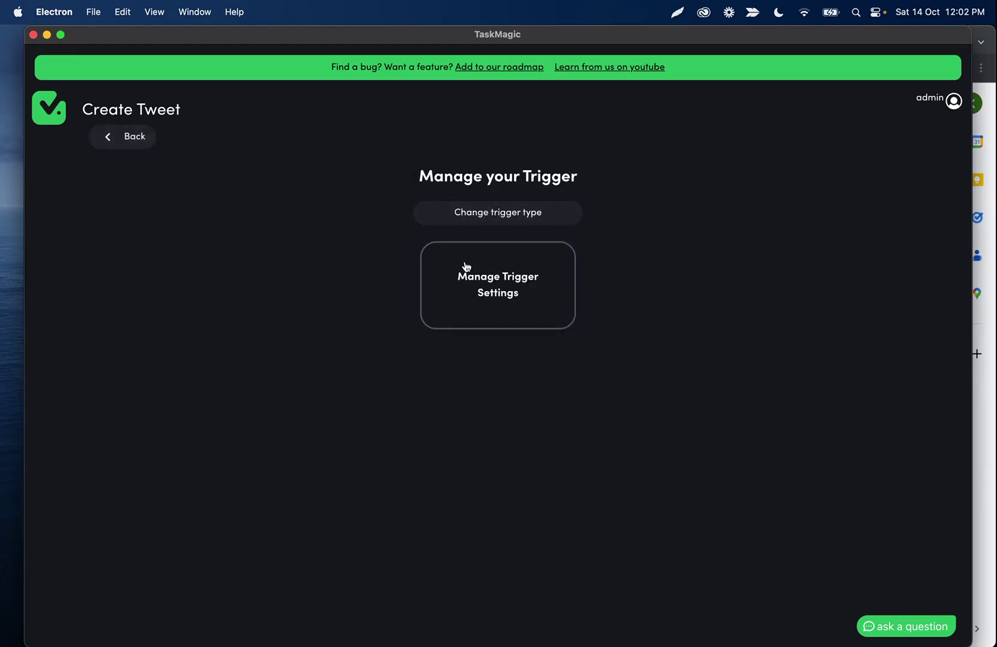
Go back to the Create Tweet steps and scroll down to Step 12, the Post click
{"action": "left_click", "coordinate": [133, 137]}
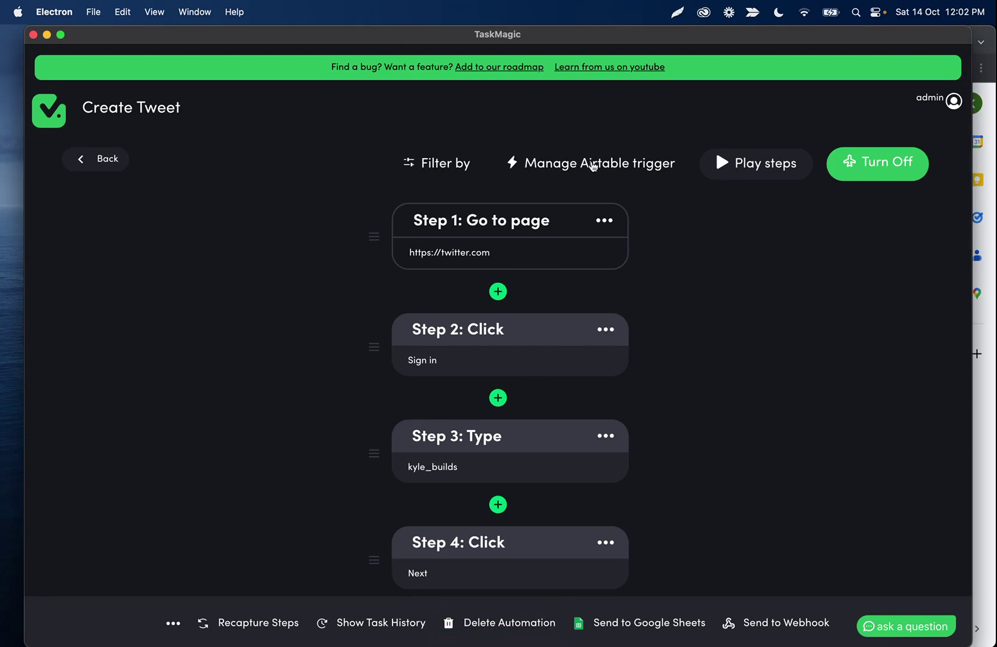
{"action": "scroll", "coordinate": [483, 214], "scroll_direction": "down", "scroll_amount": 2}
{"action": "scroll", "coordinate": [483, 220], "scroll_direction": "up", "scroll_amount": 2}
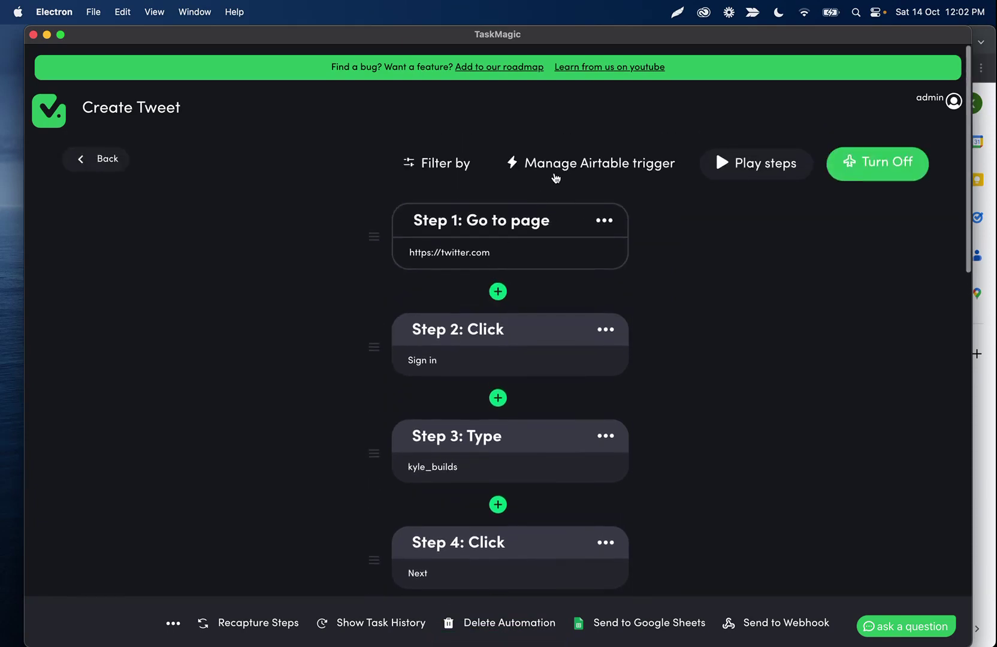
{"action": "scroll", "coordinate": [558, 188], "scroll_direction": "down", "scroll_amount": 1}
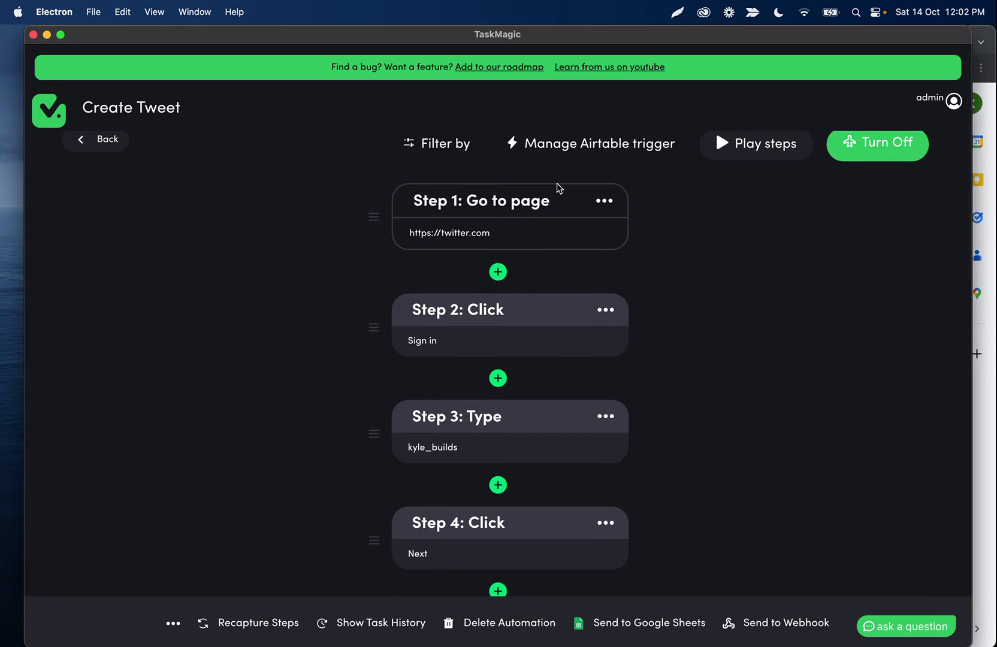
{"action": "scroll", "coordinate": [557, 187], "scroll_direction": "down", "scroll_amount": 3}
{"action": "scroll", "coordinate": [558, 185], "scroll_direction": "down", "scroll_amount": 10}
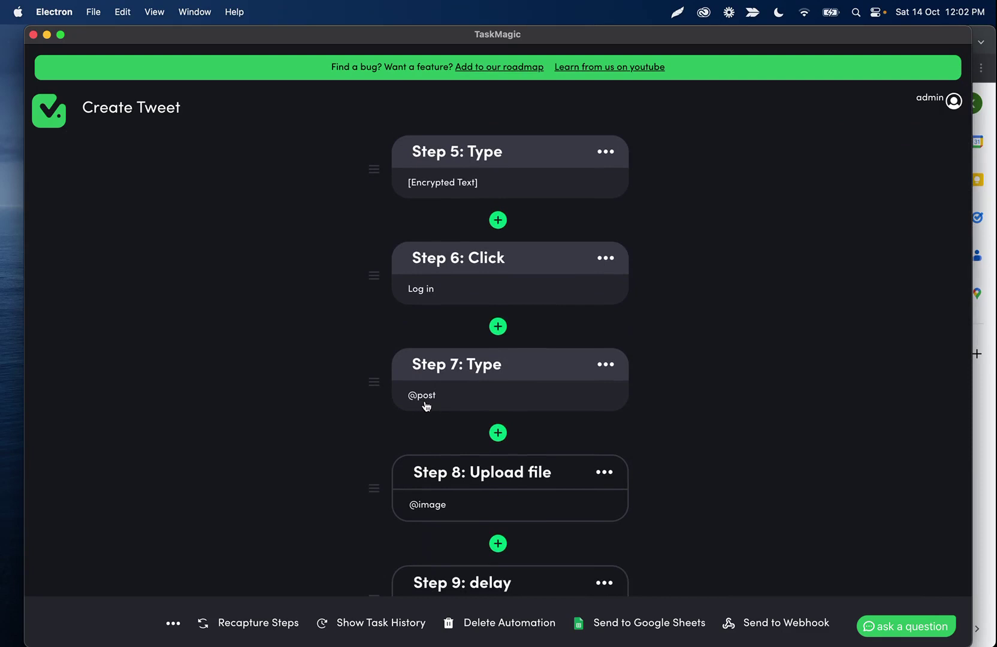
{"action": "scroll", "coordinate": [427, 402], "scroll_direction": "down", "scroll_amount": 2}
{"action": "scroll", "coordinate": [424, 466], "scroll_direction": "down", "scroll_amount": 2}
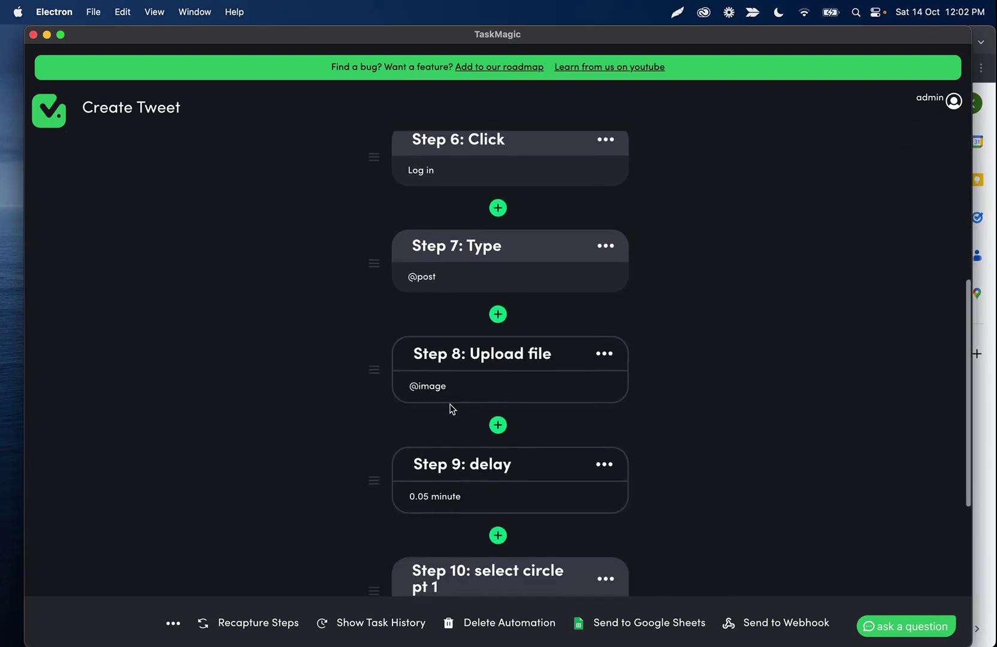
{"action": "scroll", "coordinate": [443, 390], "scroll_direction": "down", "scroll_amount": 10}
{"action": "scroll", "coordinate": [444, 390], "scroll_direction": "down", "scroll_amount": 2}
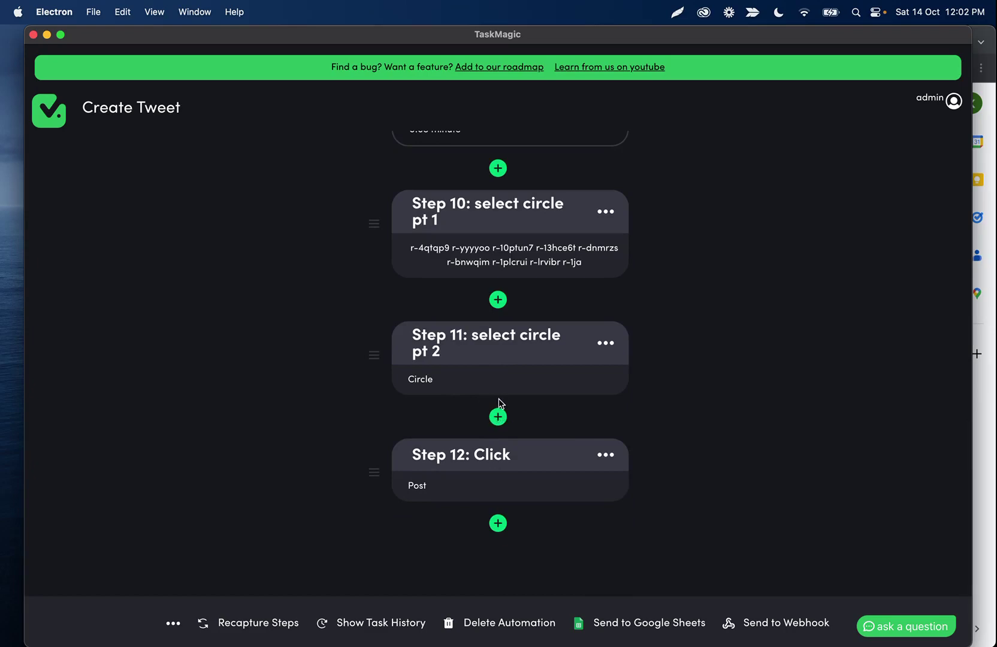
Insert a Screenshot step before the Post click
{"action": "left_click", "coordinate": [498, 416]}
{"action": "left_click", "coordinate": [465, 430]}
{"action": "left_click", "coordinate": [458, 442]}
{"action": "scroll", "coordinate": [479, 414], "scroll_direction": "down", "scroll_amount": 2}
Add a Google Drive step after the screenshot with the Upload file action
{"action": "left_click", "coordinate": [498, 417]}
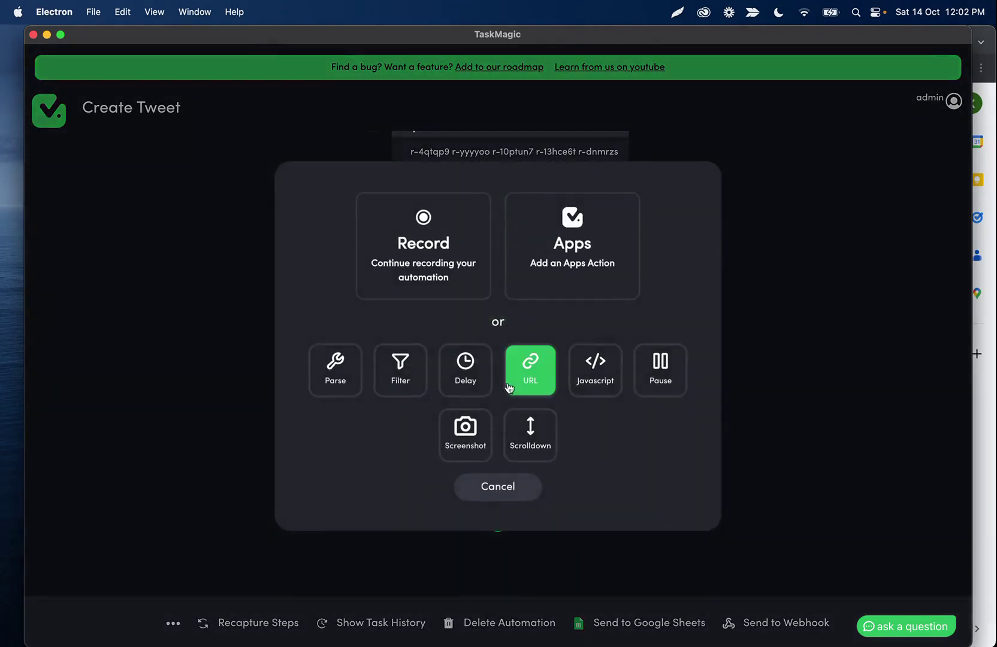
{"action": "left_click", "coordinate": [565, 290]}
{"action": "type", "text": "google"}
{"action": "left_click", "coordinate": [378, 331]}
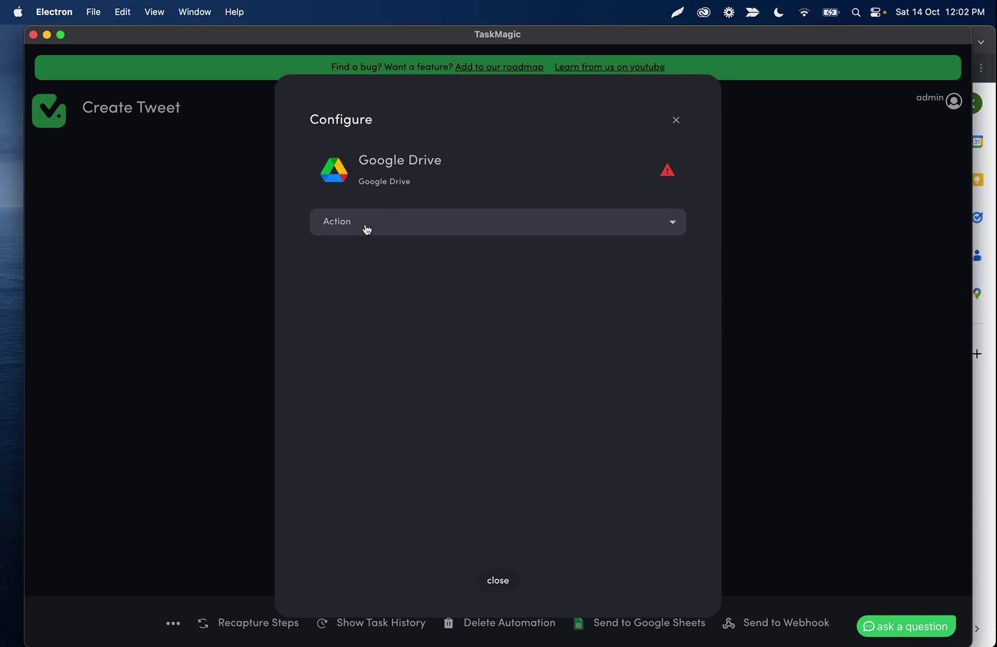
{"action": "left_click", "coordinate": [389, 224]}
{"action": "left_click", "coordinate": [388, 329]}
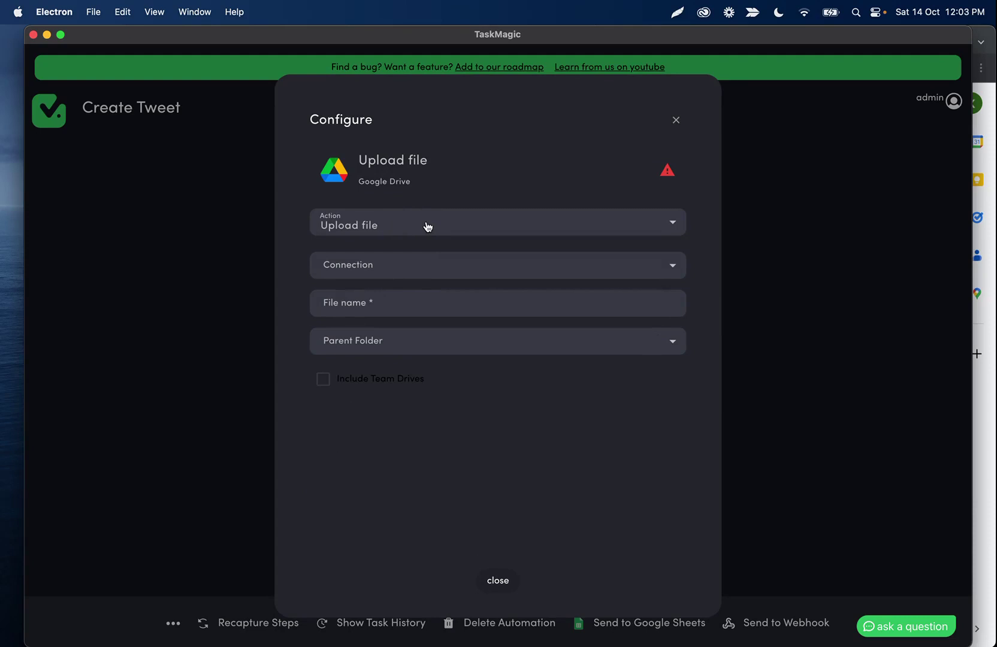
Close the Google Drive Configure dialog, leaving Step 13 unconfigured
{"action": "left_click", "coordinate": [676, 120]}
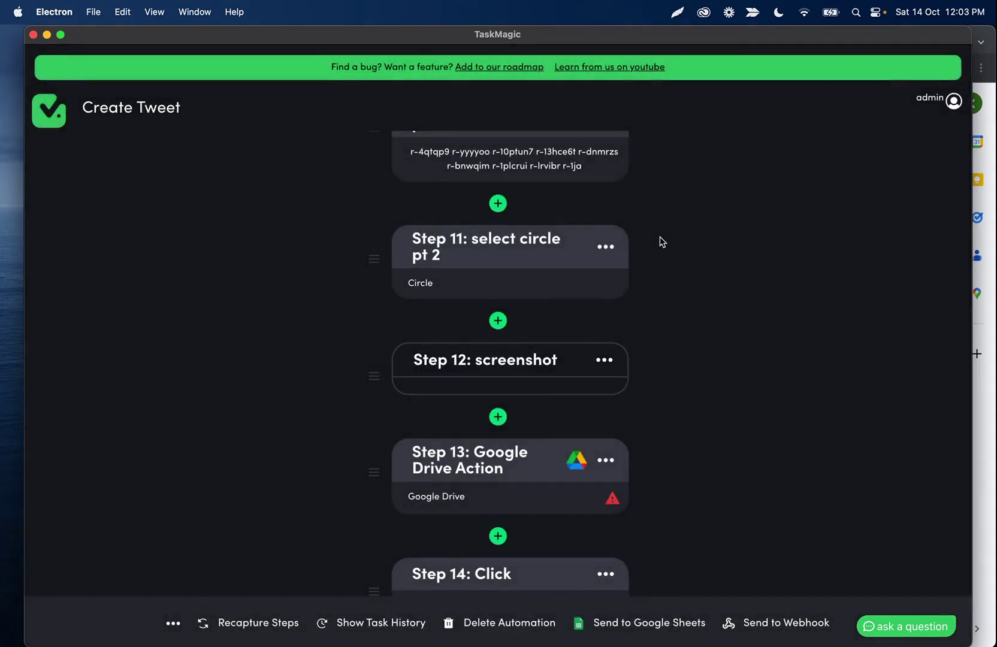